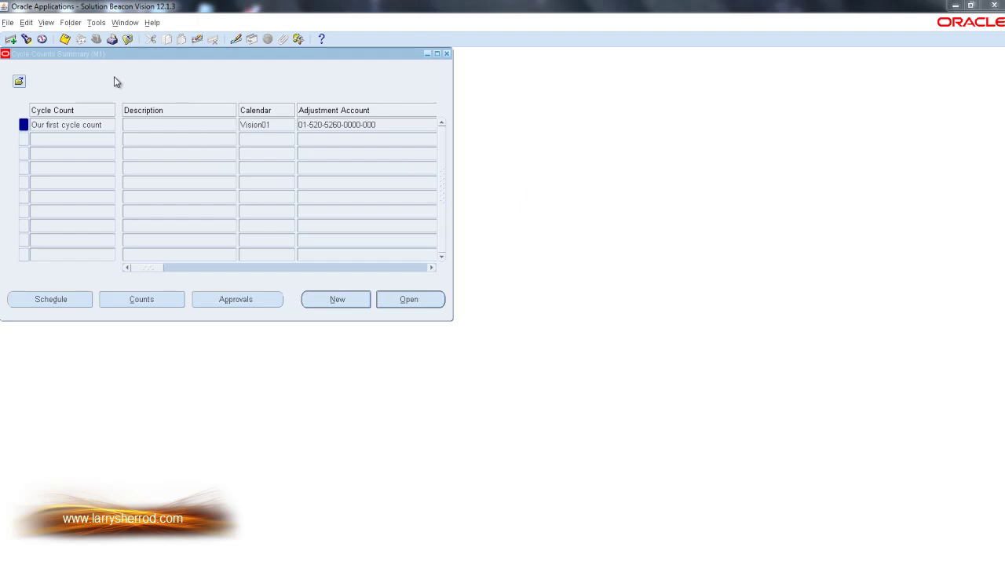
Run the Cycle Count Scheduler for Our first cycle count without control group items, submitting request 5994466
{"action": "left_click", "coordinate": [106, 122]}
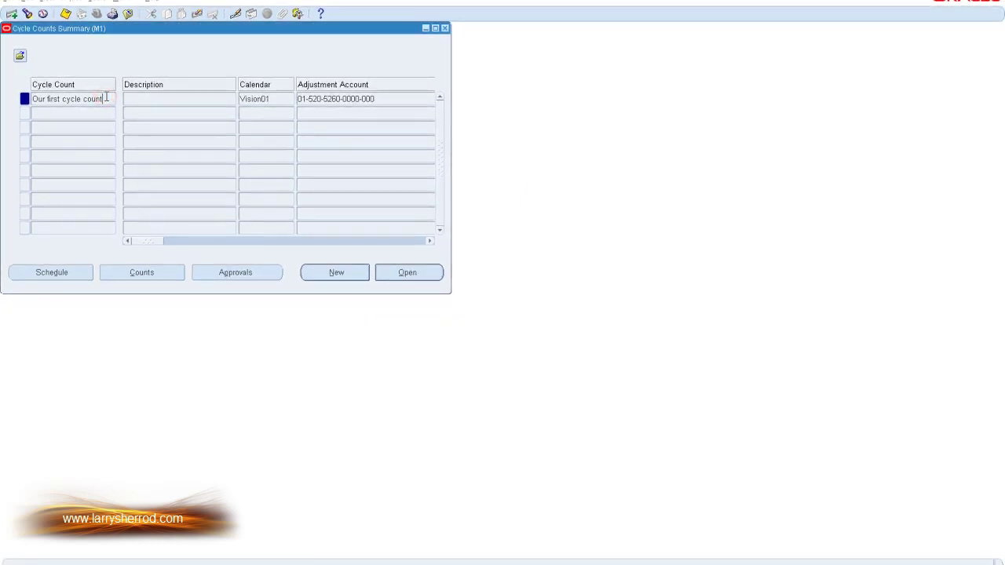
{"action": "left_click", "coordinate": [92, 2]}
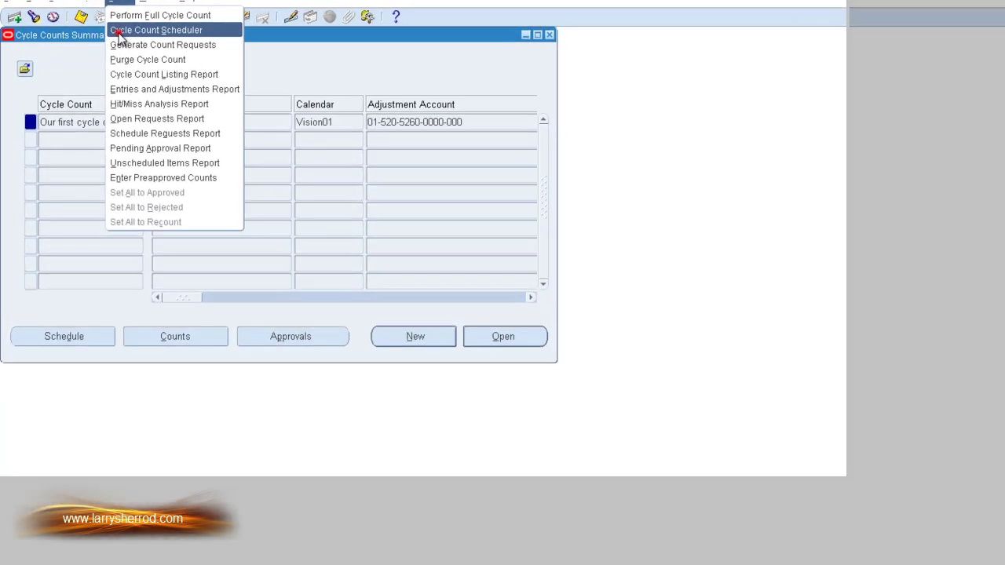
{"action": "left_click", "coordinate": [96, 26]}
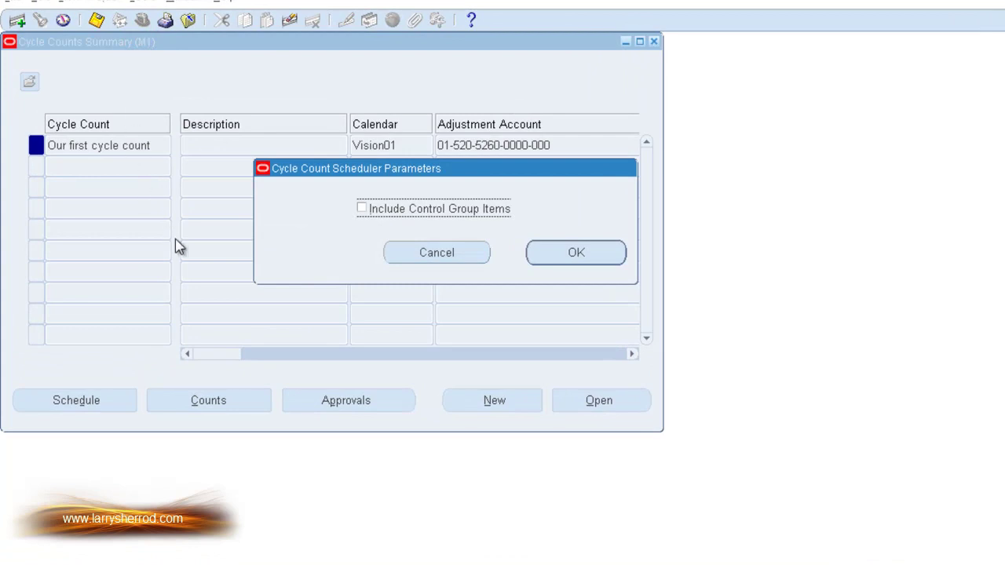
{"action": "left_click", "coordinate": [576, 254]}
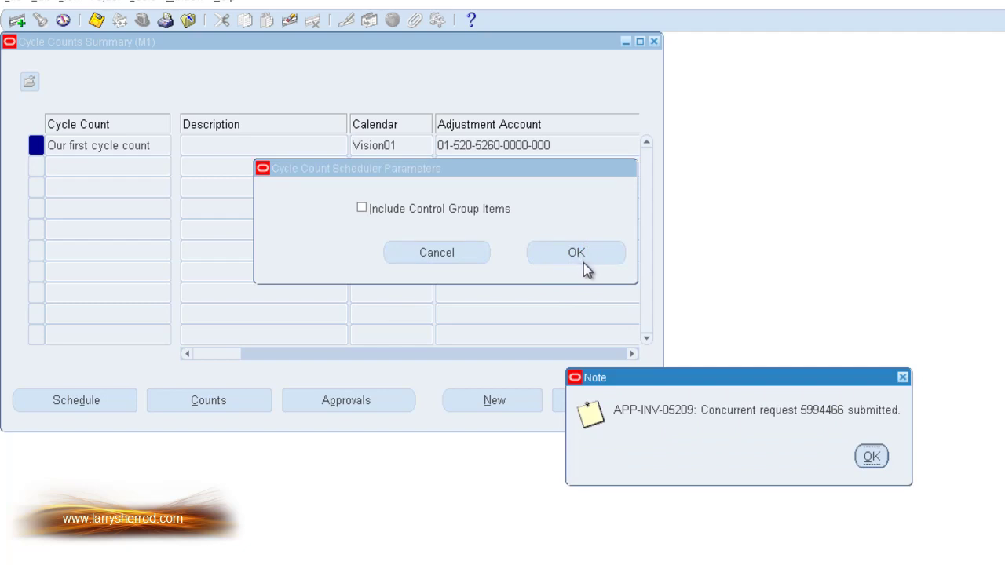
{"action": "left_click", "coordinate": [870, 458]}
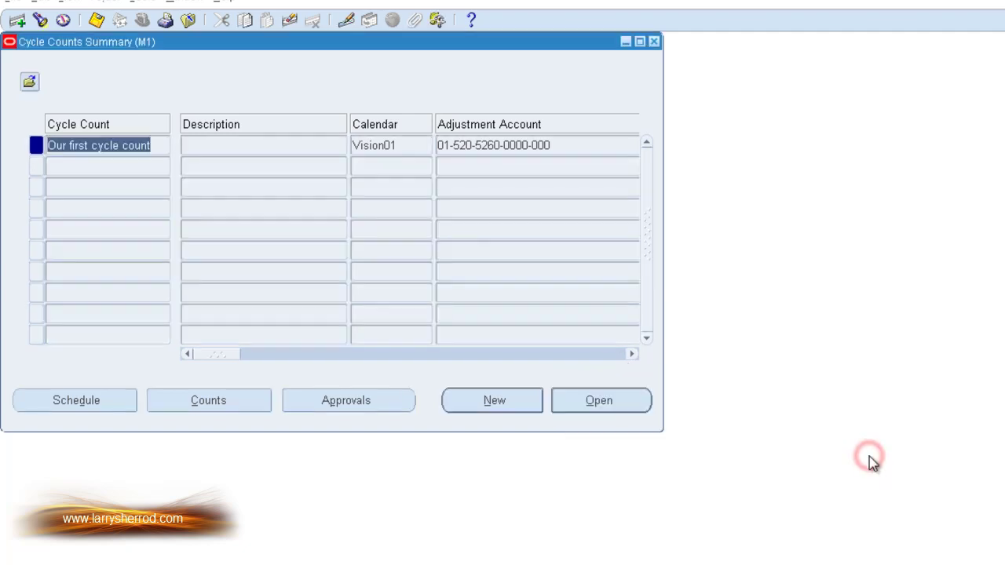
{"action": "left_click", "coordinate": [78, 4]}
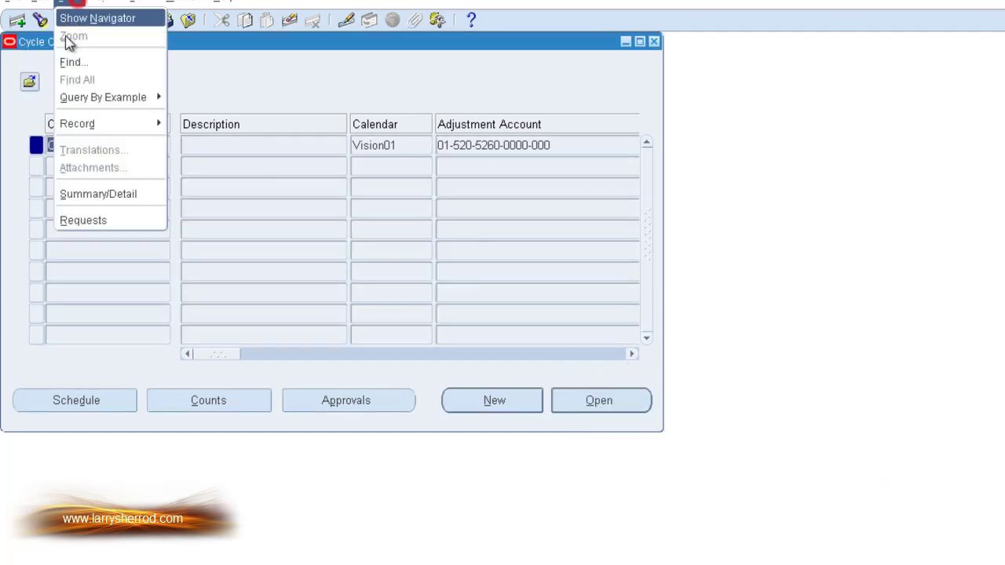
{"action": "left_click", "coordinate": [104, 221]}
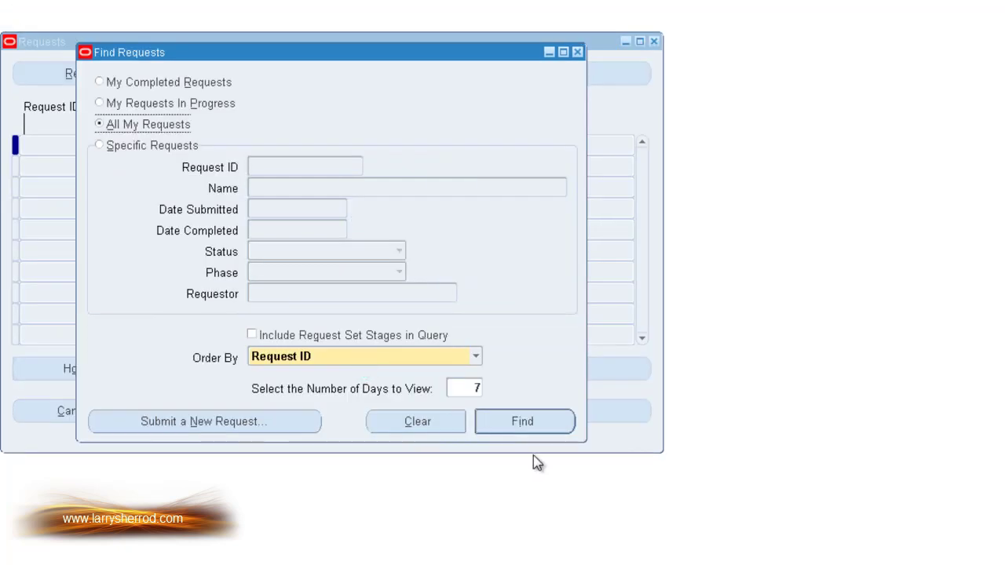
{"action": "left_click", "coordinate": [555, 423]}
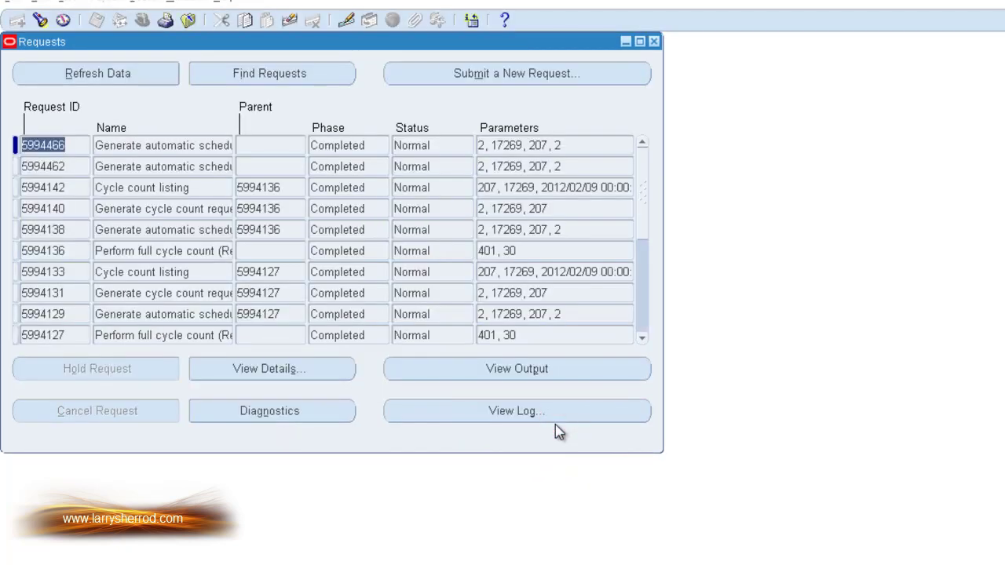
{"action": "left_click", "coordinate": [185, 146]}
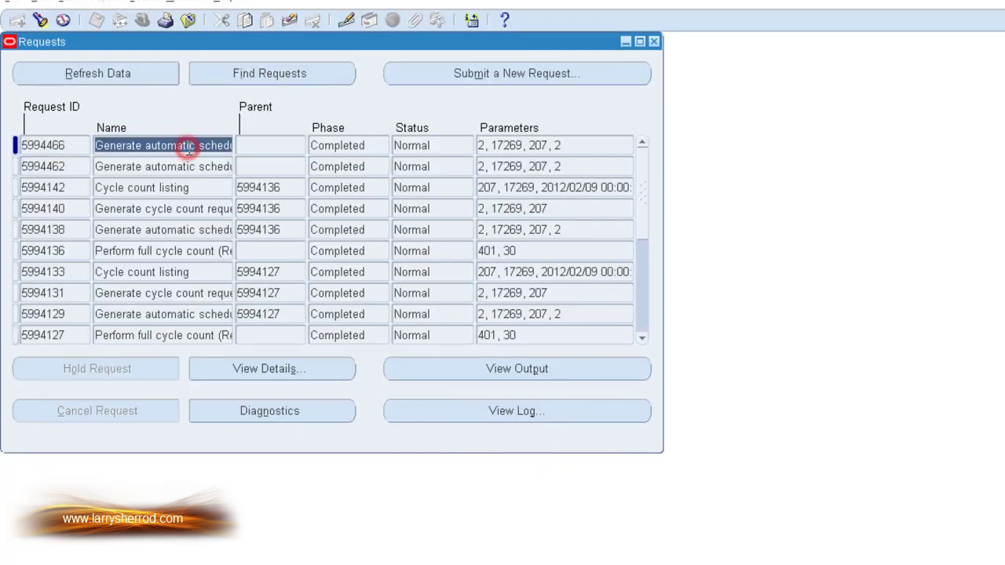
{"action": "left_click", "coordinate": [654, 42]}
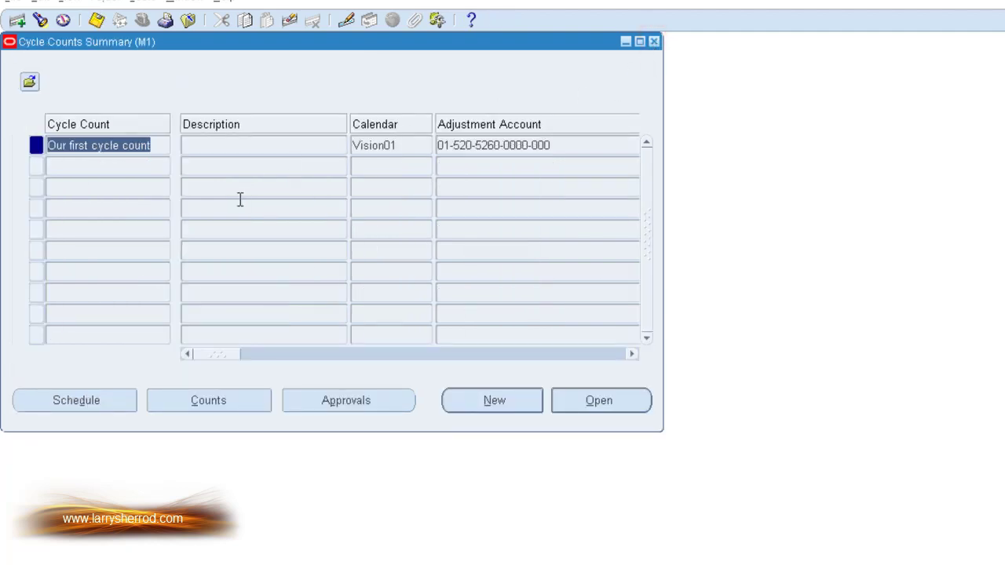
Start the Perform Full Cycle Count request set and set the schedule requests program's Cycle Count Name to Our first cycle count
{"action": "left_click", "coordinate": [141, 4]}
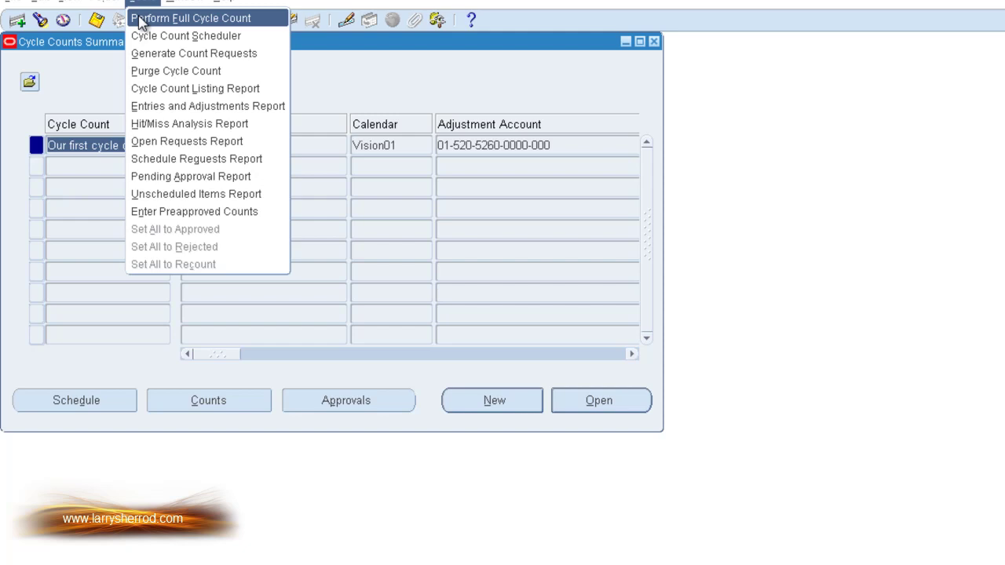
{"action": "left_click", "coordinate": [141, 19]}
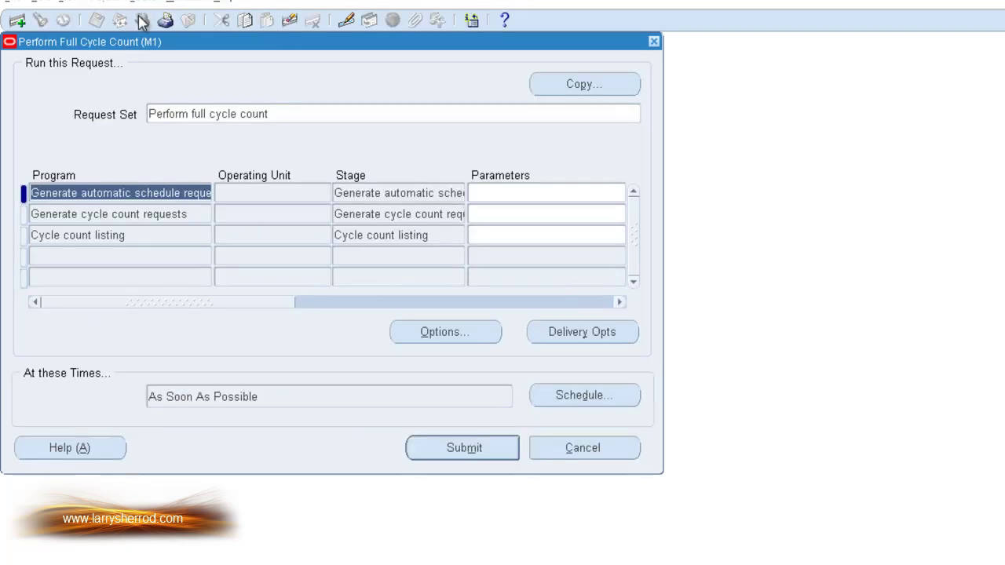
{"action": "left_click", "coordinate": [502, 193]}
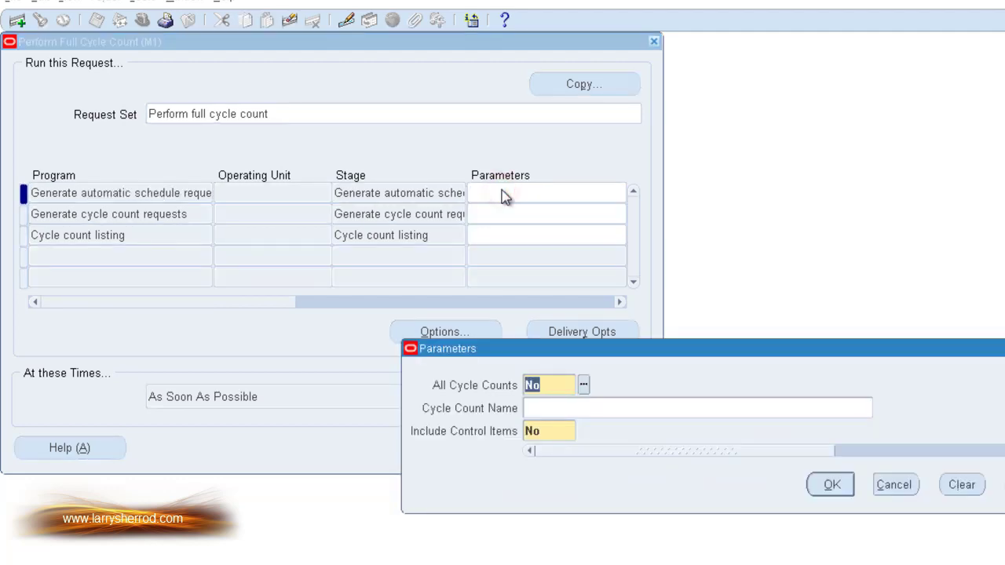
{"action": "left_click", "coordinate": [554, 408]}
{"action": "type", "text": "O"}
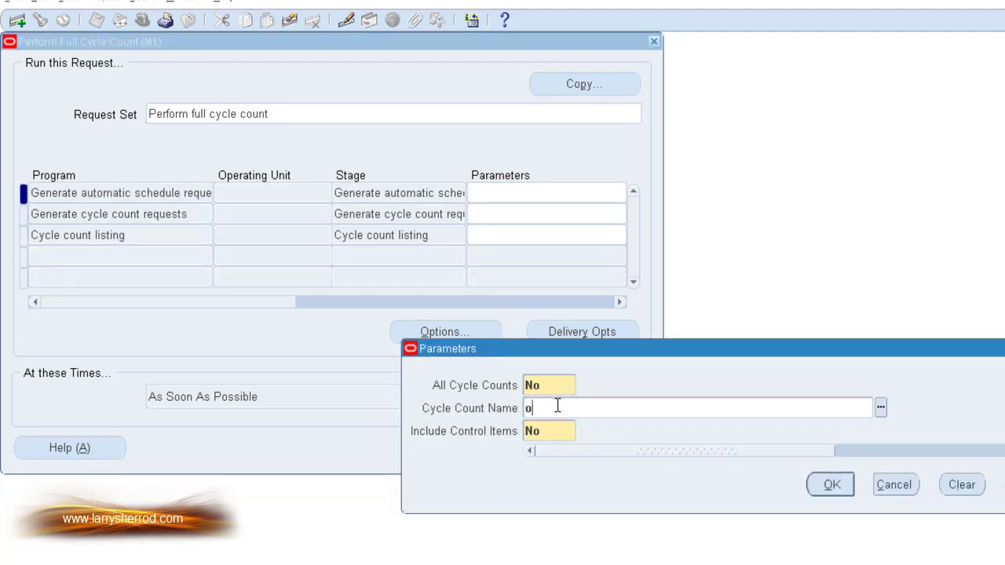
{"action": "key", "text": "Tab"}
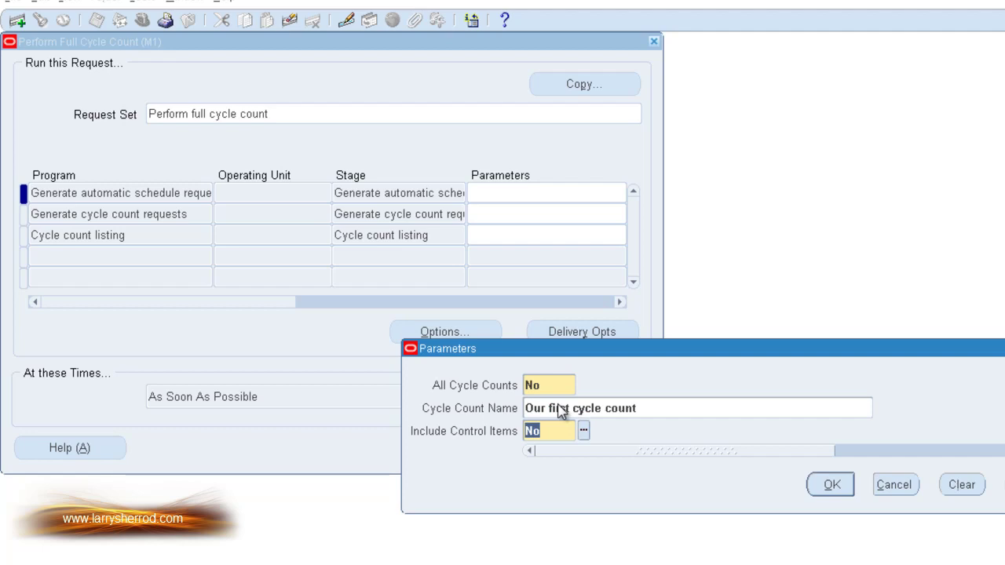
{"action": "left_click", "coordinate": [828, 483]}
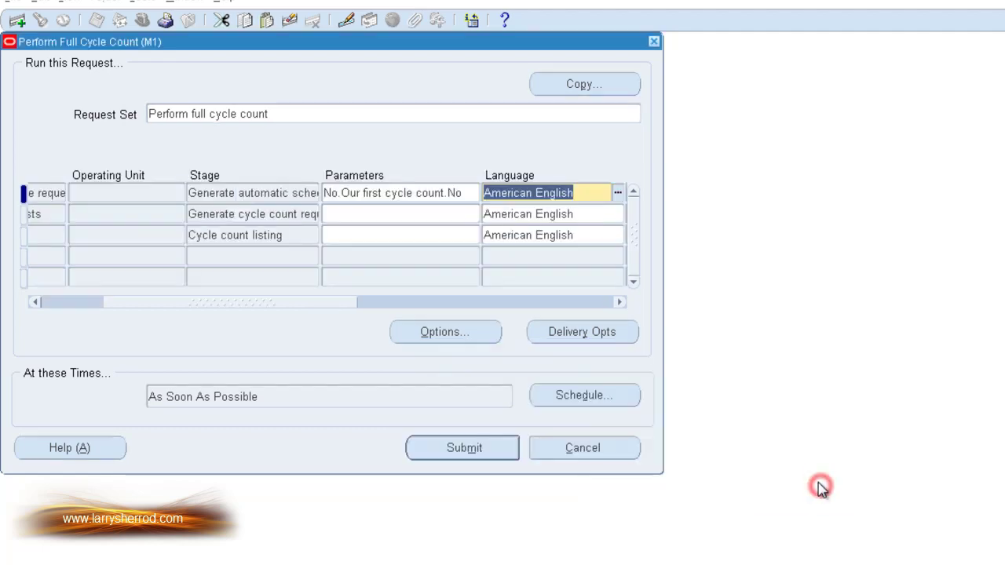
Set the count requests program's Cycle Count Name to Our first cycle count
{"action": "left_click", "coordinate": [377, 215]}
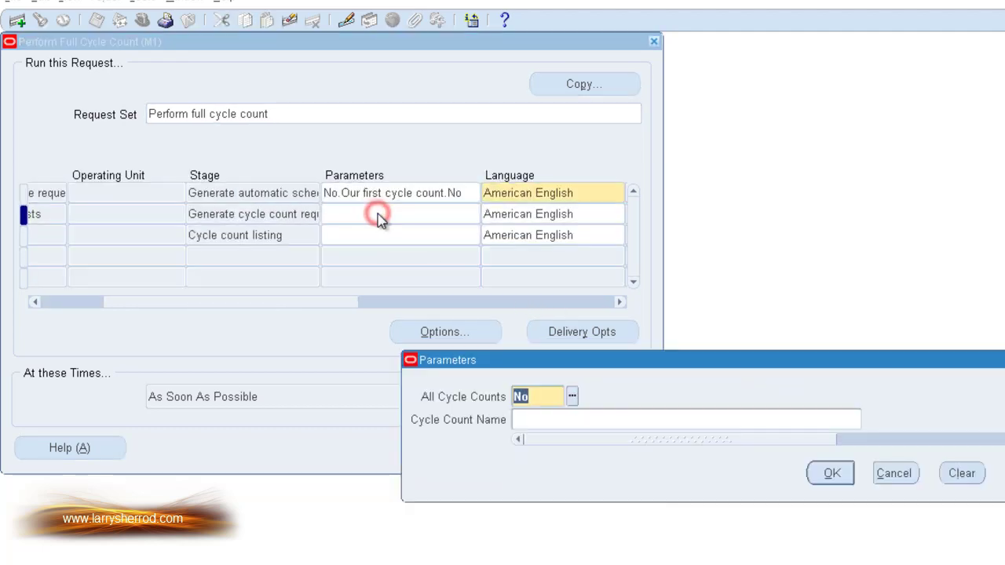
{"action": "left_click", "coordinate": [609, 420]}
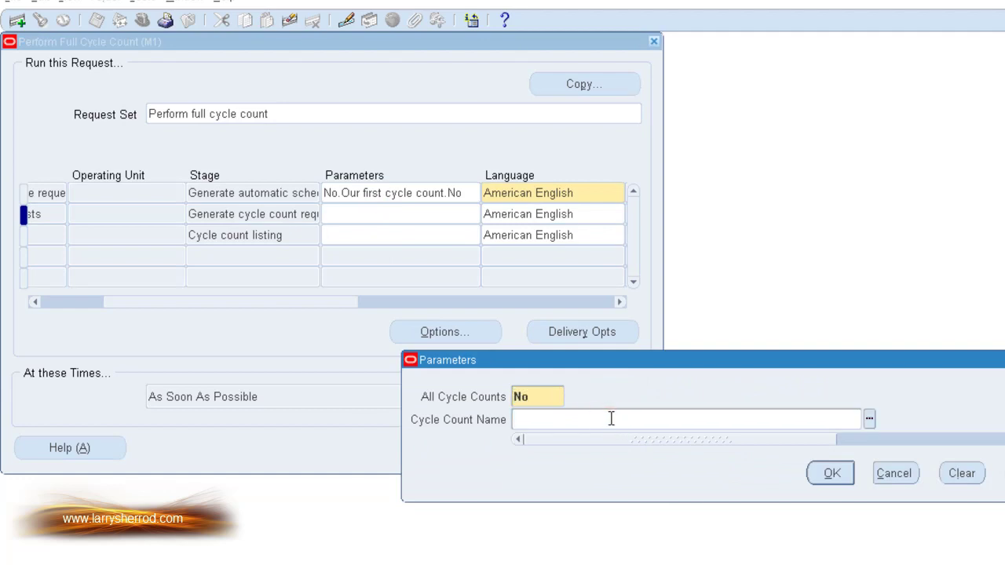
{"action": "type", "text": "o"}
{"action": "key", "text": "Tab"}
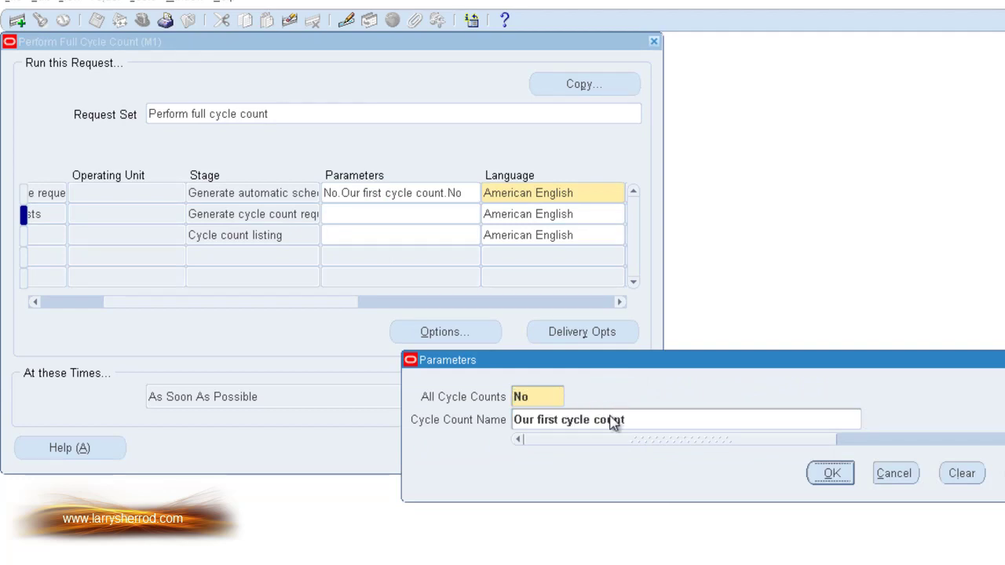
{"action": "left_click", "coordinate": [828, 473]}
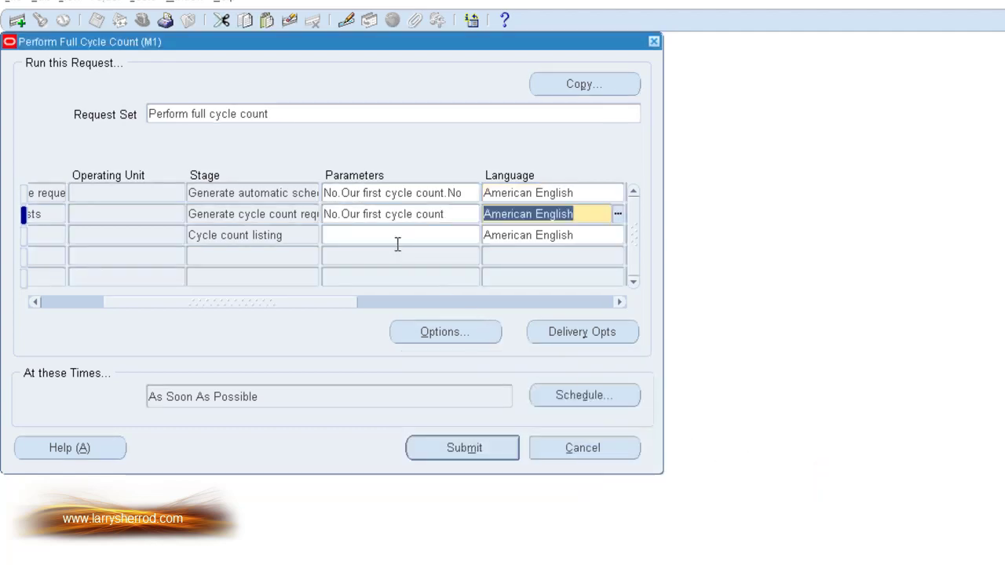
Set the Cycle count listing program's Cycle Count Name to Our first cycle count
{"action": "left_click", "coordinate": [390, 240]}
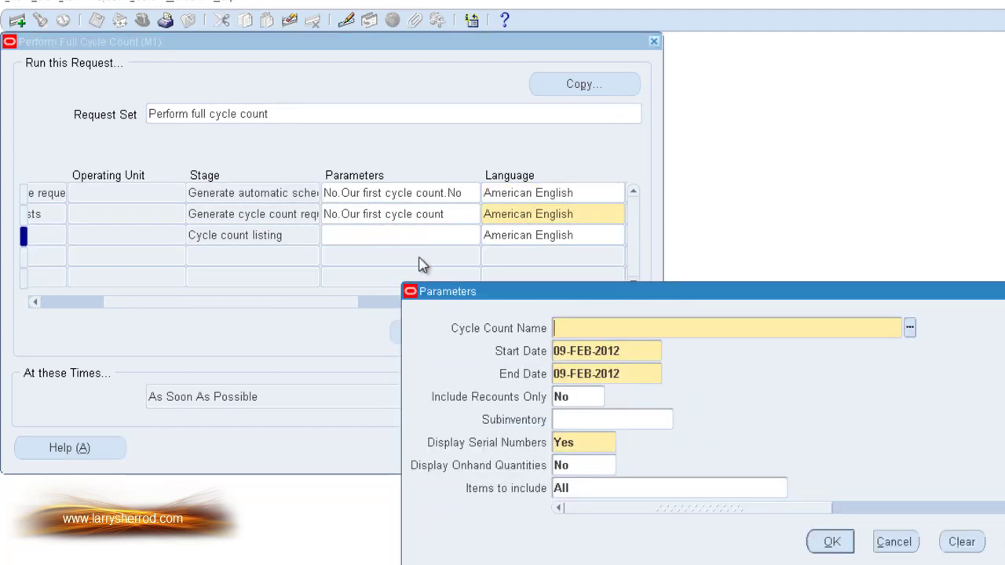
{"action": "type", "text": "o"}
{"action": "key", "text": "Tab"}
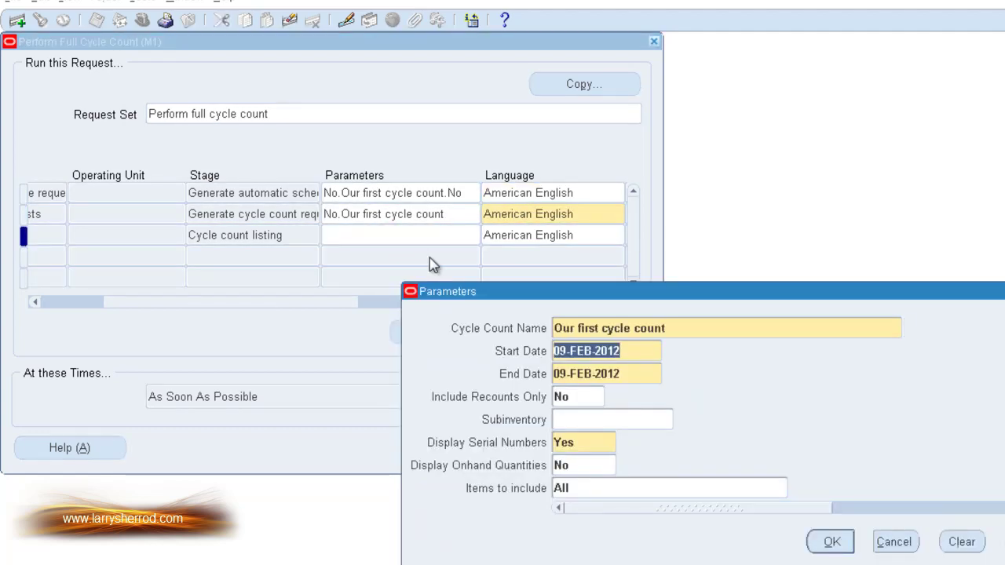
{"action": "left_click", "coordinate": [826, 543]}
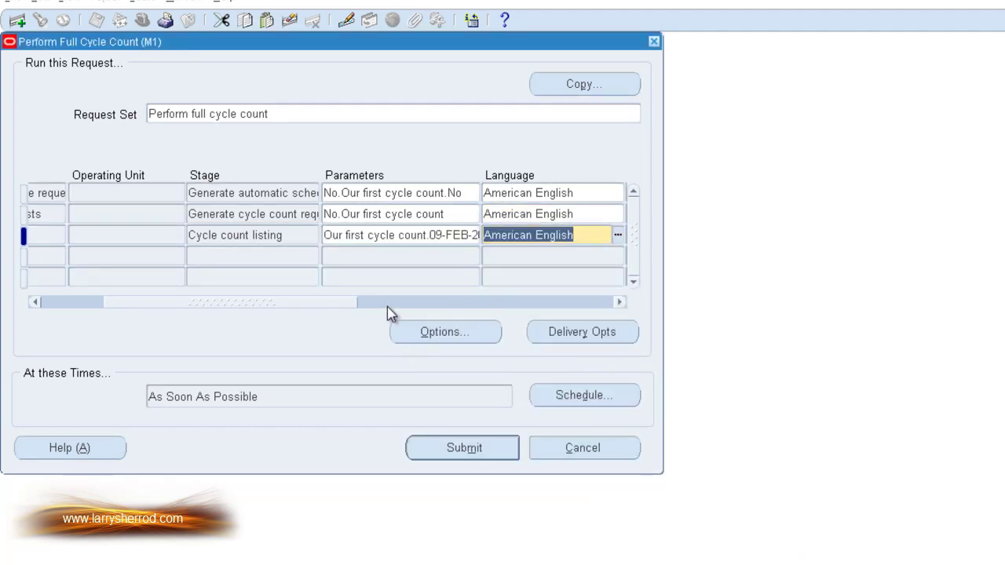
Turn on Save Output for all three programs in the request set
{"action": "left_click_drag", "start_coordinate": [306, 306], "coordinate": [477, 307]}
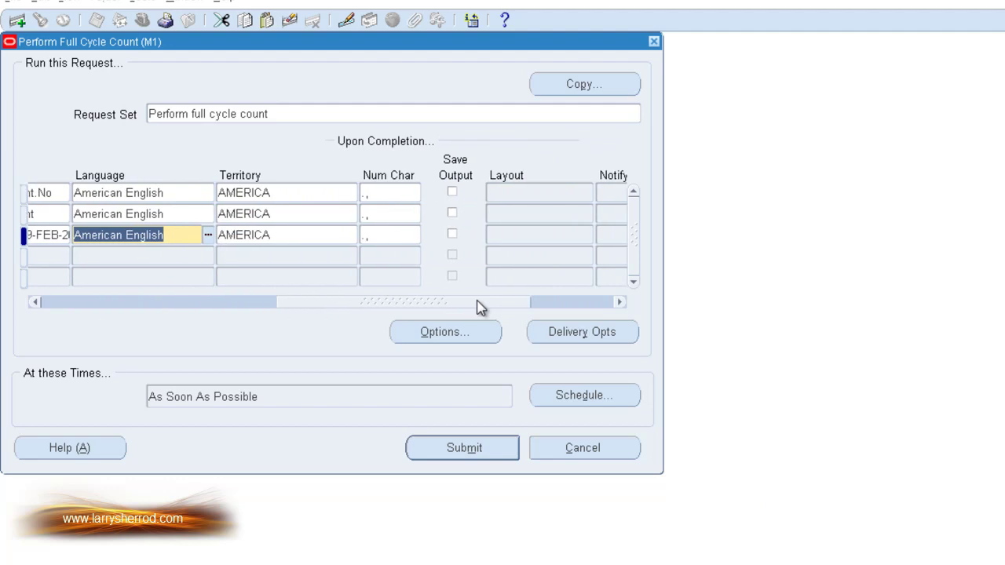
{"action": "left_click", "coordinate": [452, 193]}
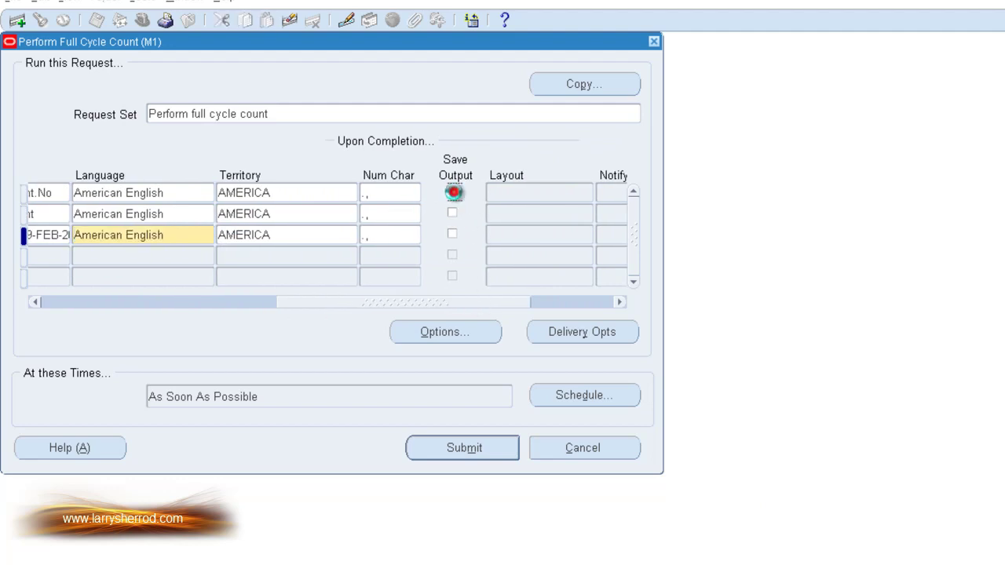
{"action": "left_click", "coordinate": [453, 213]}
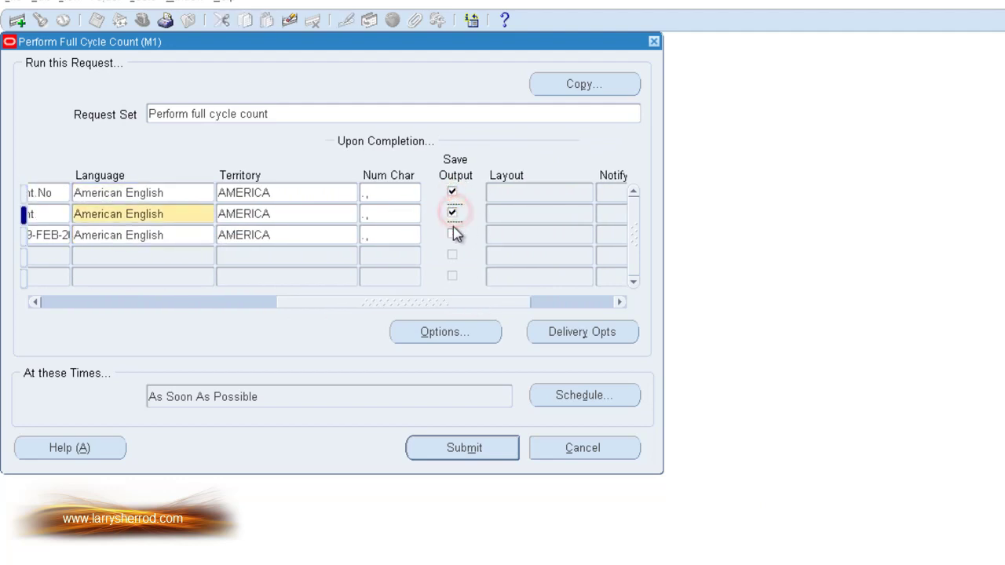
{"action": "left_click", "coordinate": [453, 232]}
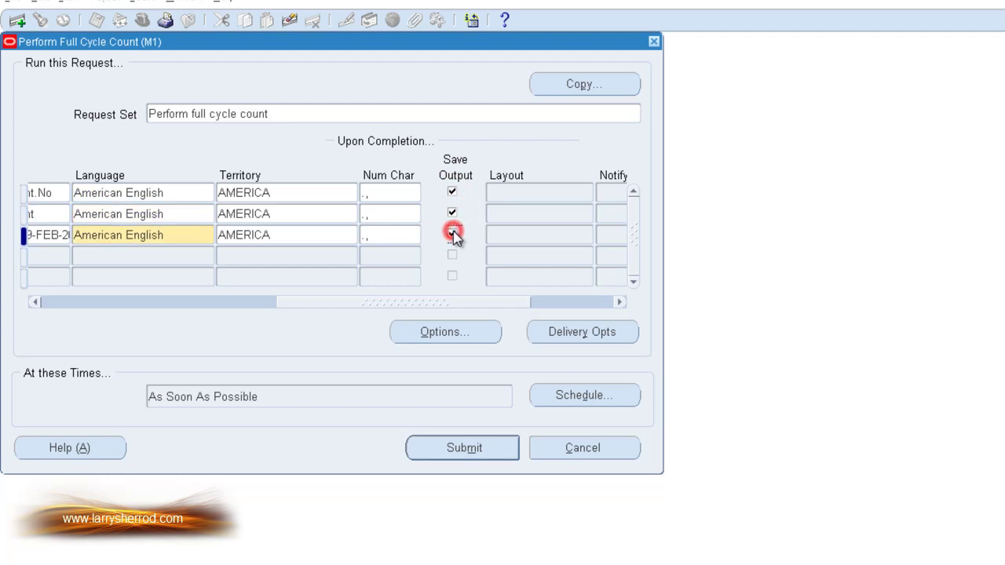
{"action": "left_click", "coordinate": [444, 305]}
{"action": "left_click_drag", "start_coordinate": [471, 312], "coordinate": [348, 307]}
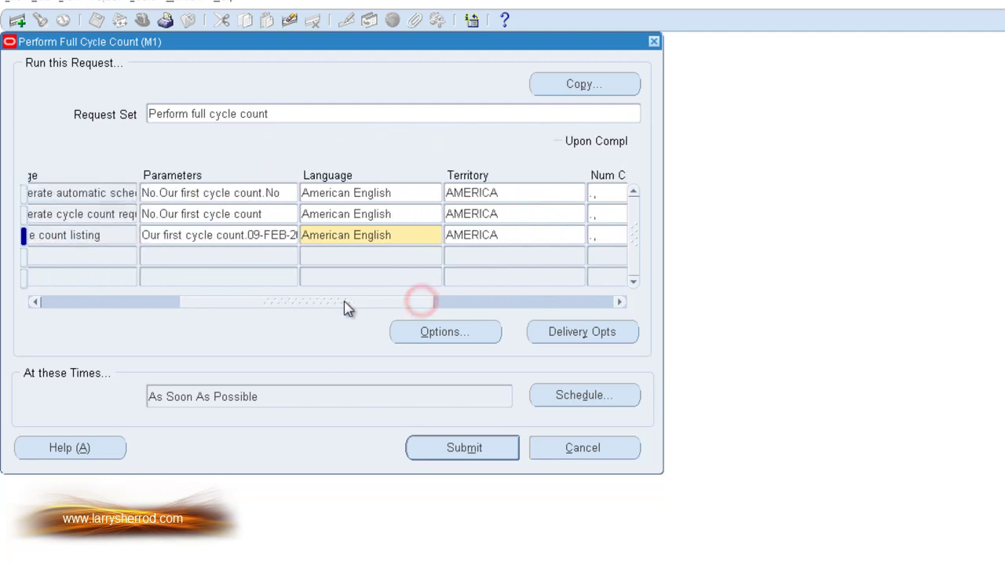
Review the Cycle count listing parameters, leaving Display Onhand Quantities off, and accept them unchanged
{"action": "left_click", "coordinate": [271, 239]}
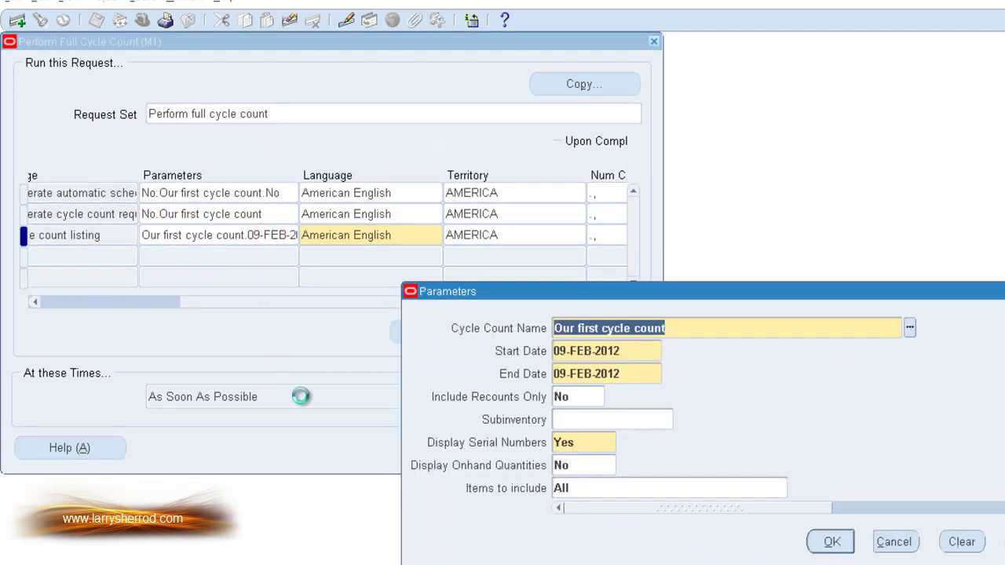
{"action": "left_click", "coordinate": [582, 468]}
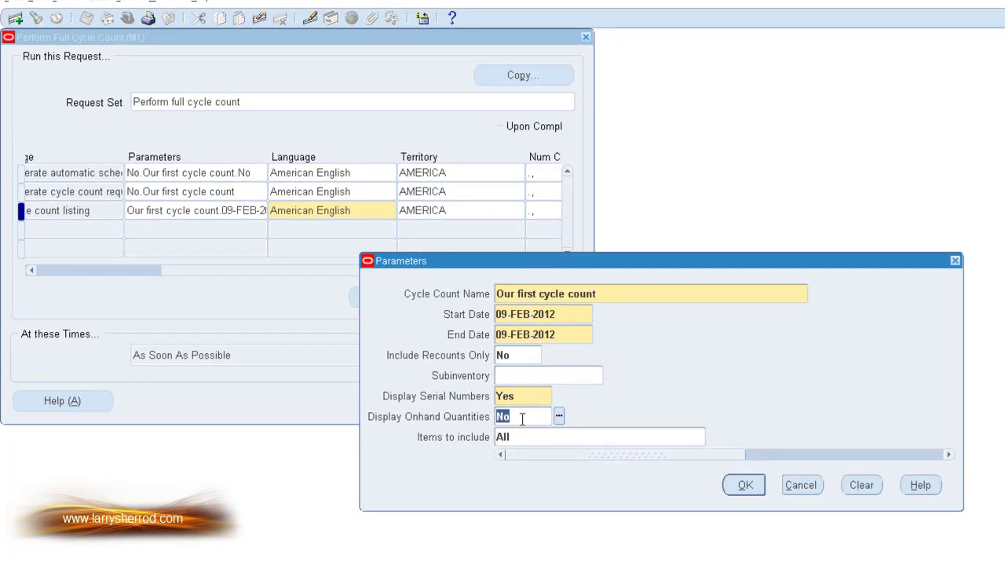
{"action": "left_click", "coordinate": [744, 492]}
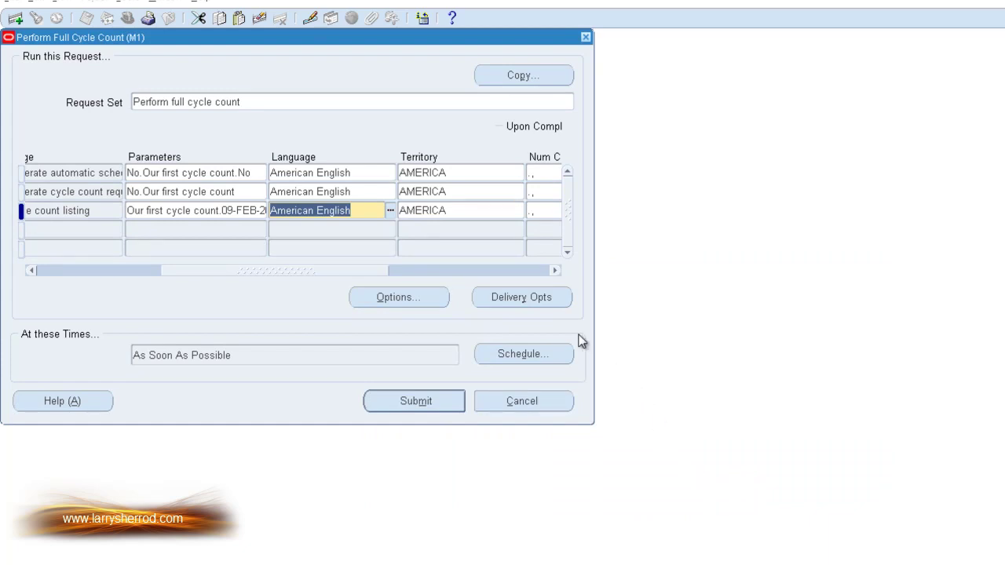
{"action": "left_click", "coordinate": [386, 297]}
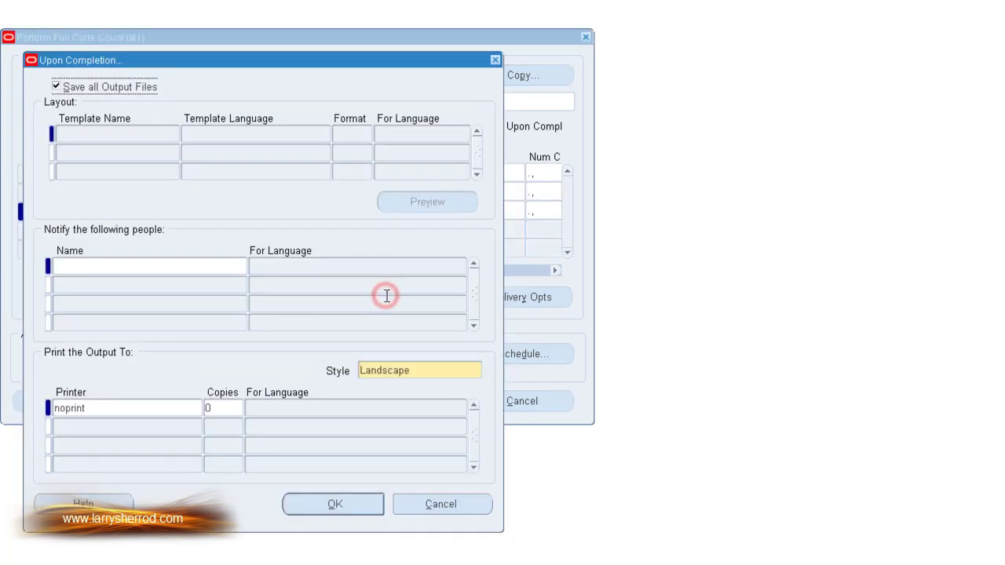
{"action": "left_click", "coordinate": [151, 409]}
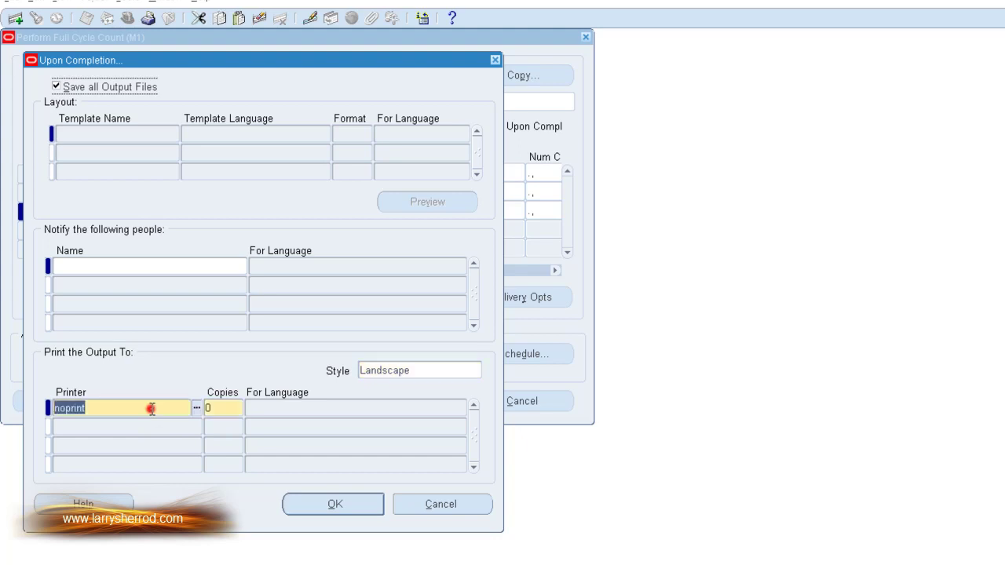
{"action": "left_click", "coordinate": [221, 409]}
{"action": "left_click", "coordinate": [168, 411]}
{"action": "left_click", "coordinate": [328, 506]}
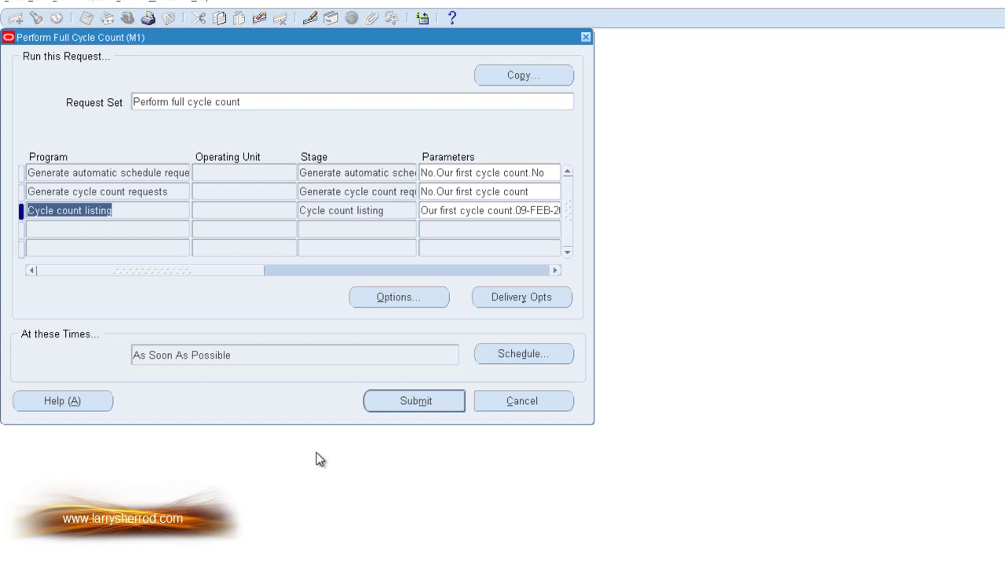
Submit the Perform full cycle count request set and list the recently submitted requests
{"action": "left_click", "coordinate": [423, 404]}
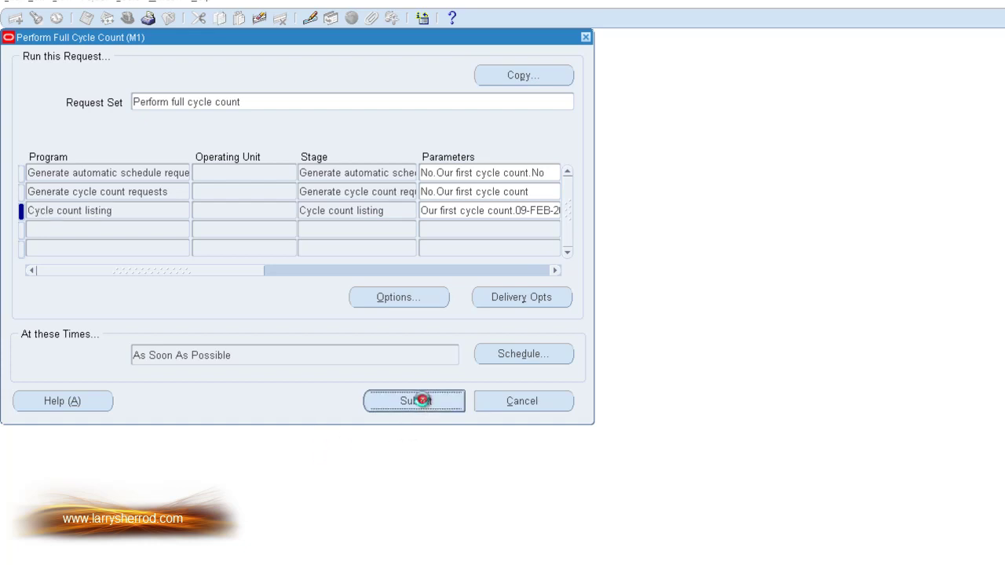
{"action": "left_click", "coordinate": [758, 409]}
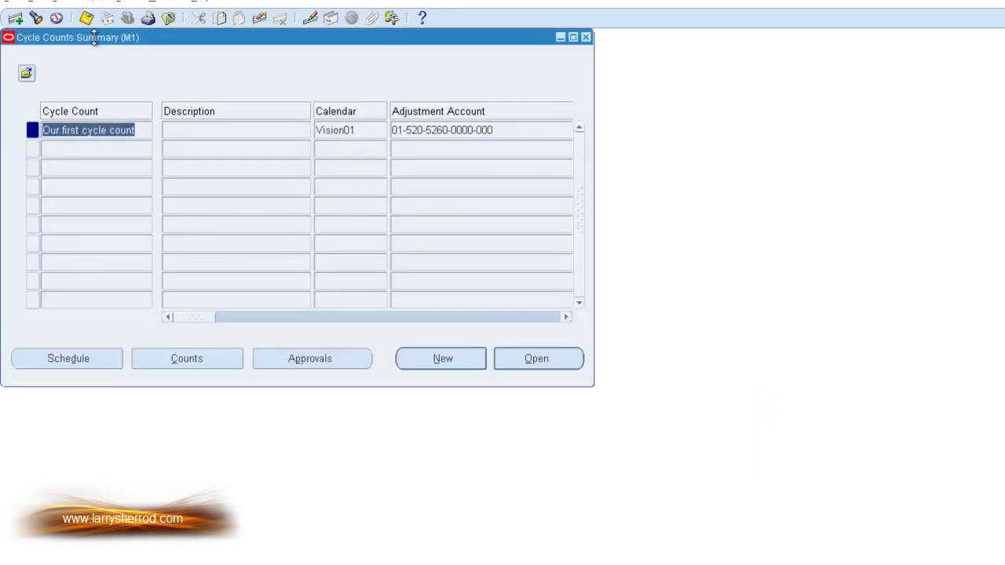
{"action": "left_click", "coordinate": [72, 2]}
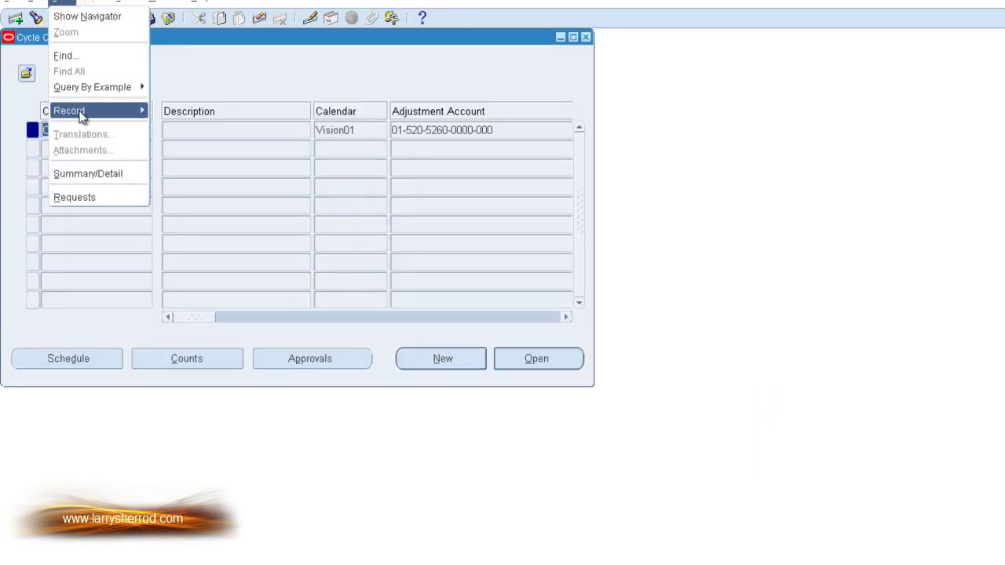
{"action": "left_click", "coordinate": [98, 197]}
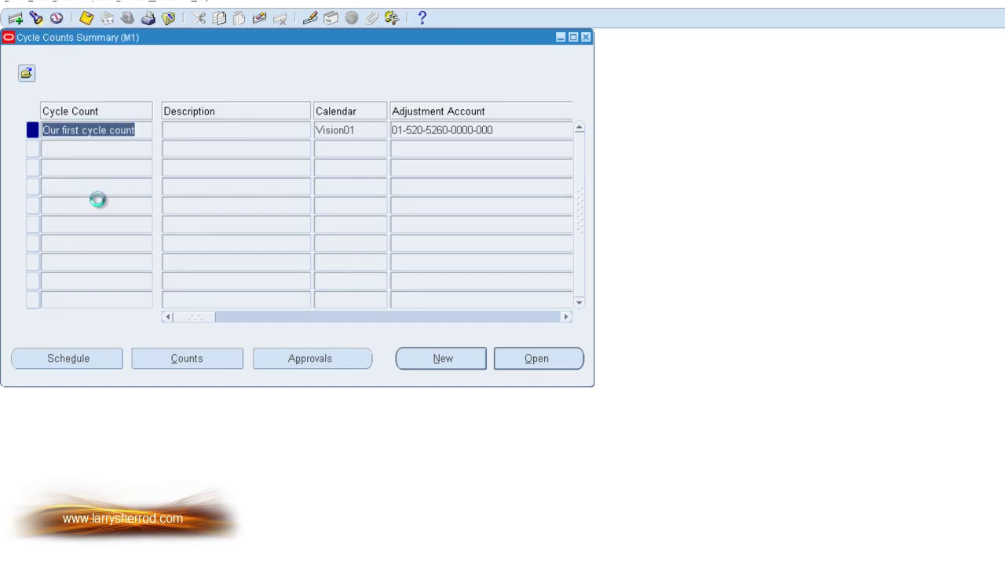
{"action": "left_click", "coordinate": [457, 378]}
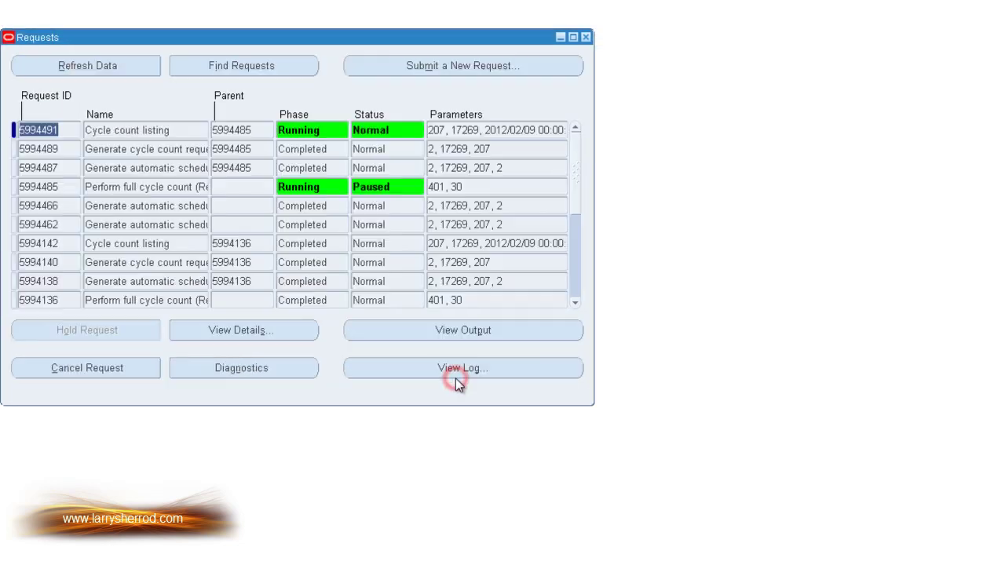
Refresh until all requests show Completed, then view the Cycle count listing report output
{"action": "left_click", "coordinate": [128, 70]}
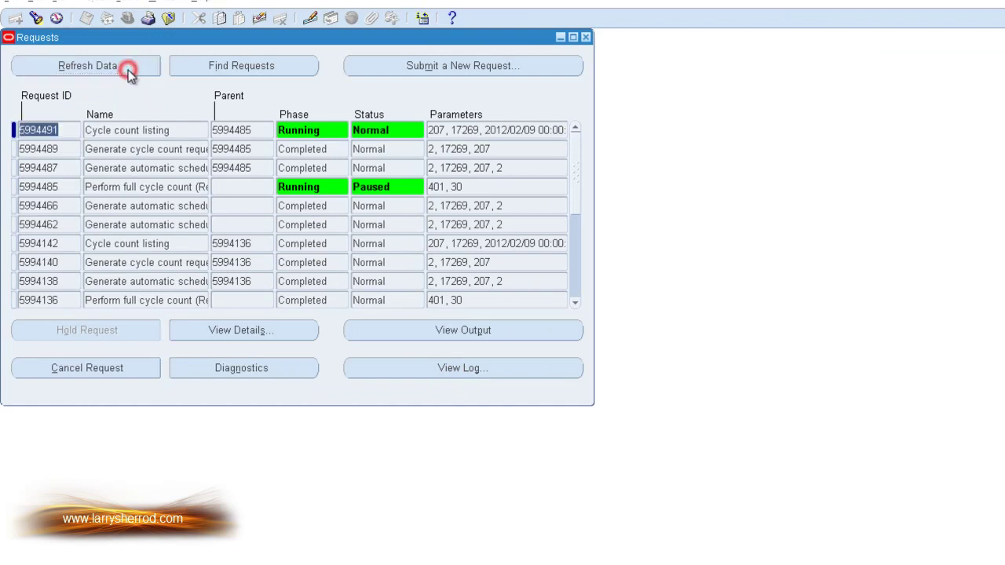
{"action": "left_click", "coordinate": [127, 70]}
{"action": "left_click", "coordinate": [128, 69]}
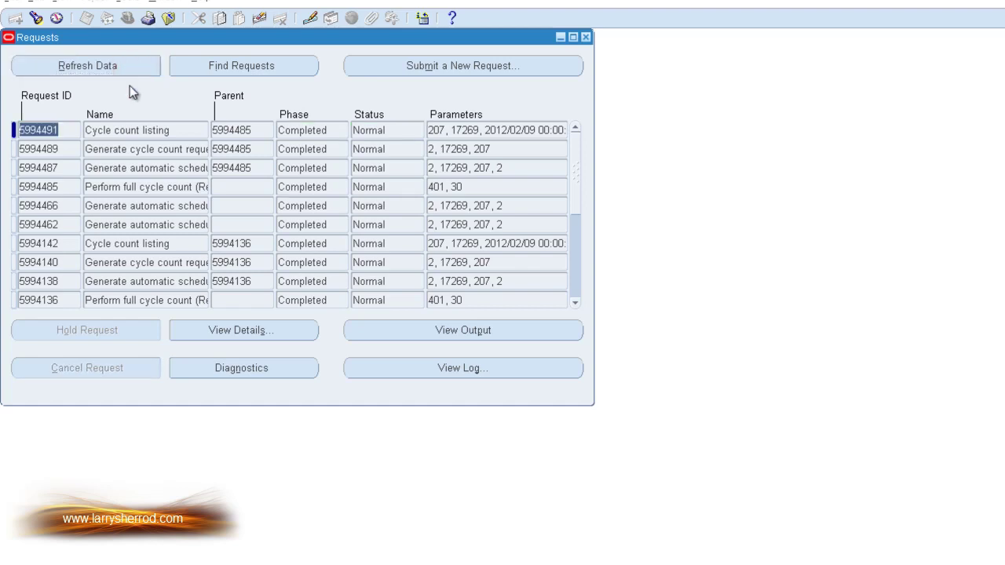
{"action": "left_click", "coordinate": [168, 132]}
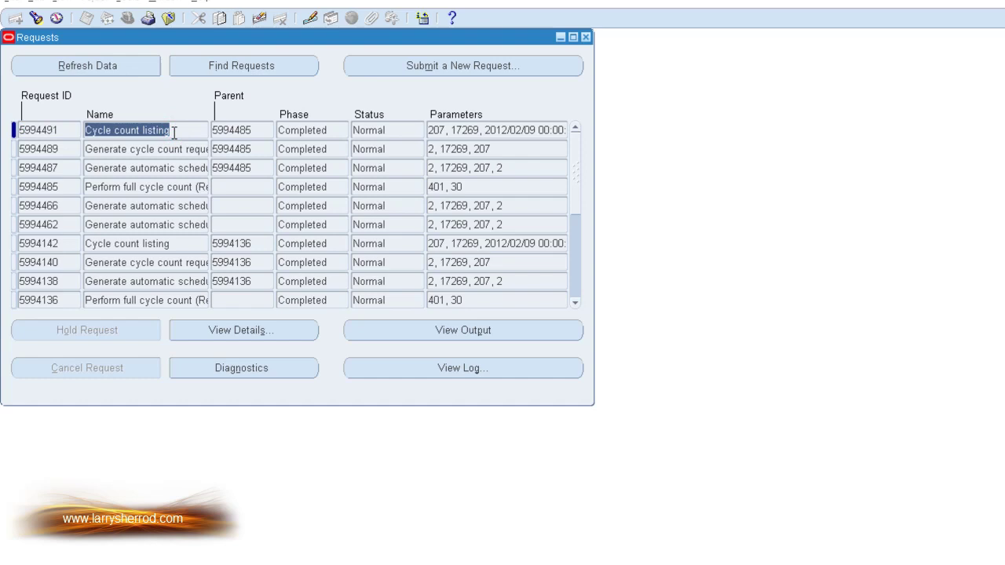
{"action": "left_click", "coordinate": [466, 332]}
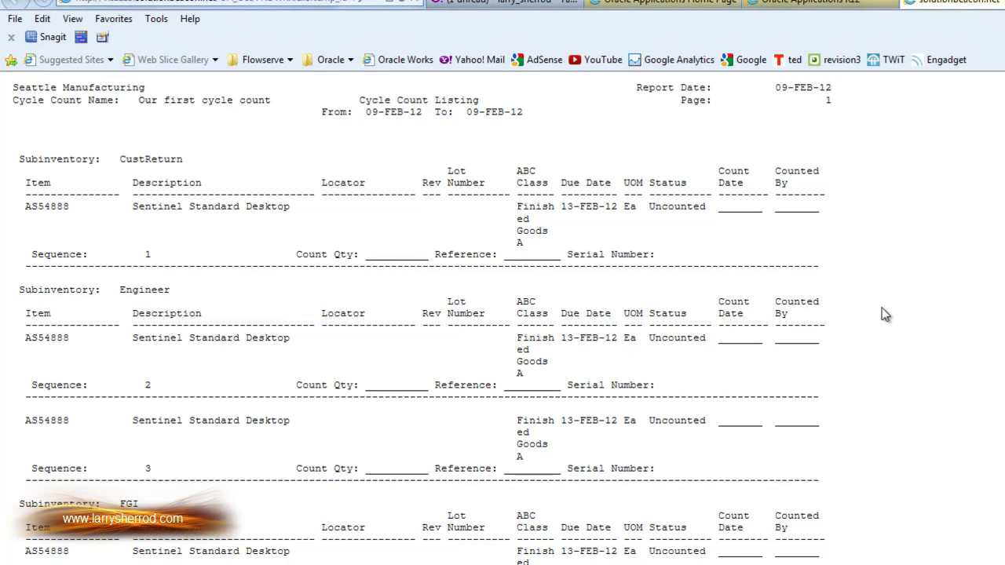
{"action": "scroll", "coordinate": [881, 310], "scroll_direction": "down", "scroll_amount": 8}
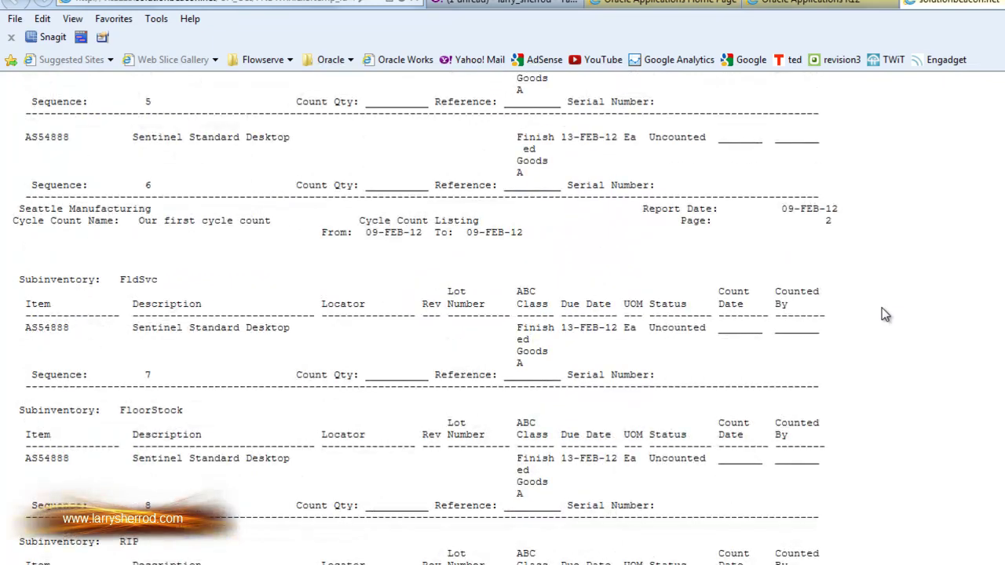
{"action": "scroll", "coordinate": [881, 314], "scroll_direction": "down", "scroll_amount": 6}
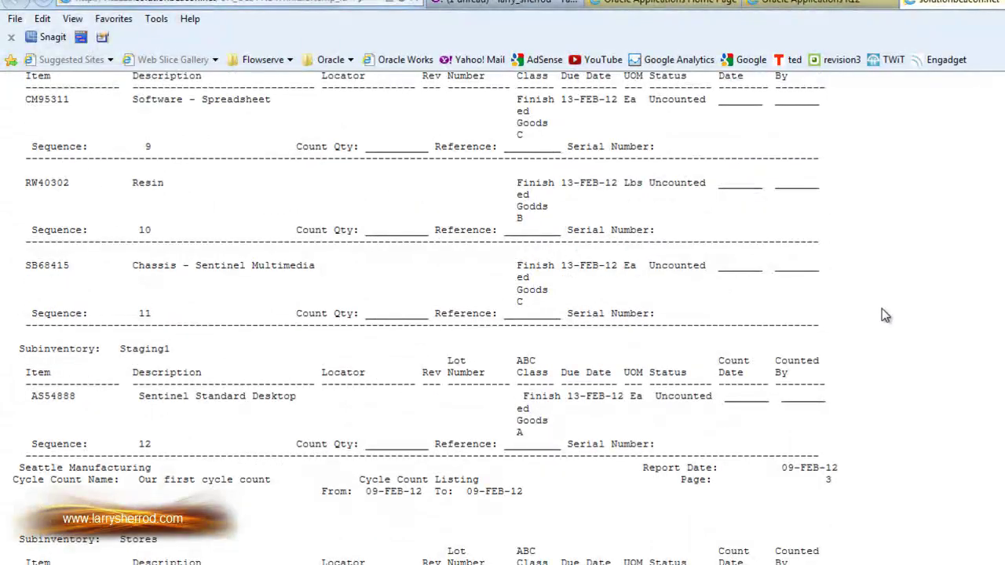
{"action": "scroll", "coordinate": [881, 314], "scroll_direction": "up", "scroll_amount": 9}
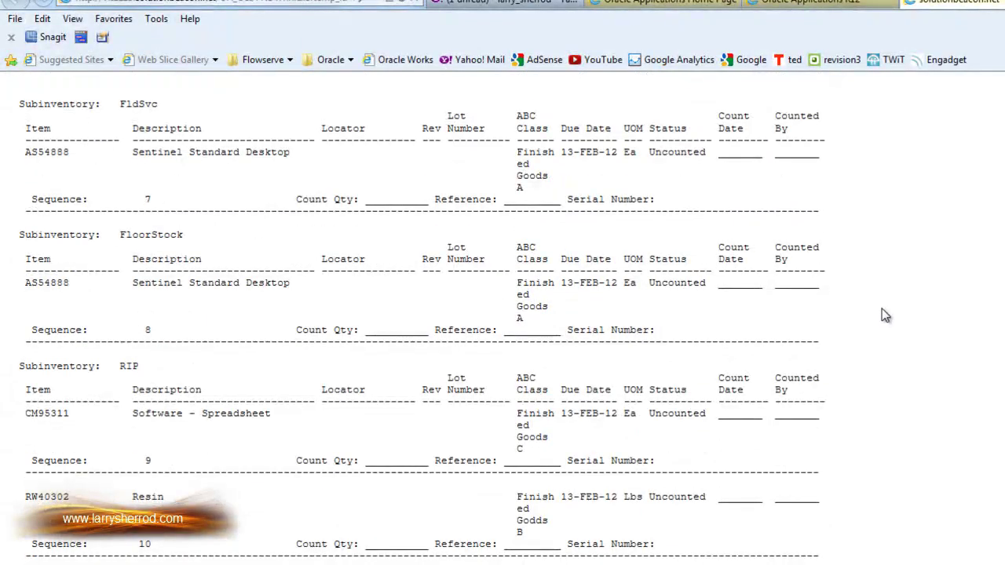